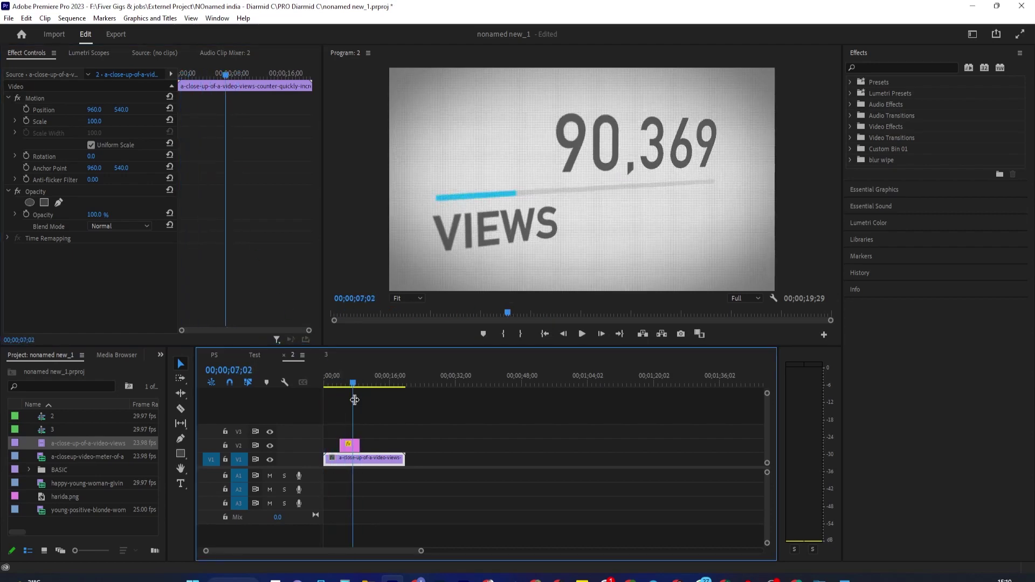
Reposition and lengthen the harida.png clip on V2 to begin at 00;00;00;00 and end at about 8 seconds, with the playhead at the start
left_click(351, 447)
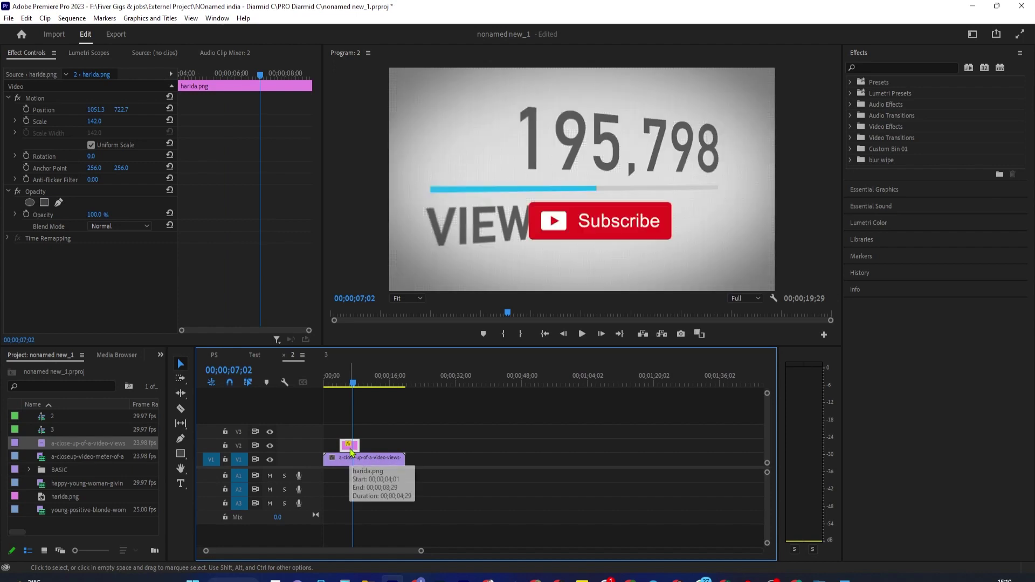
left_click(573, 226)
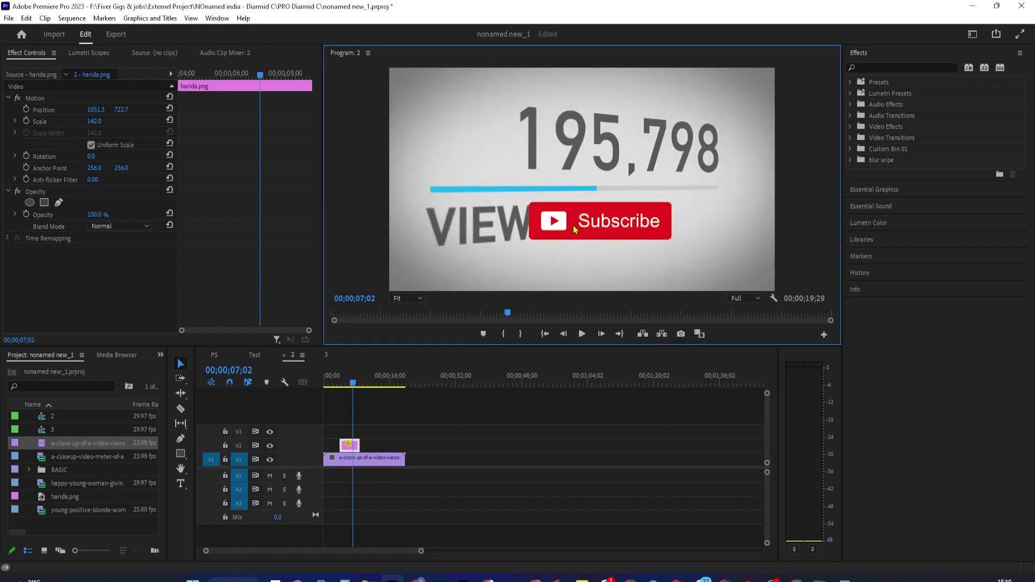
left_click_drag(359, 445, 332, 448)
left_click(545, 336)
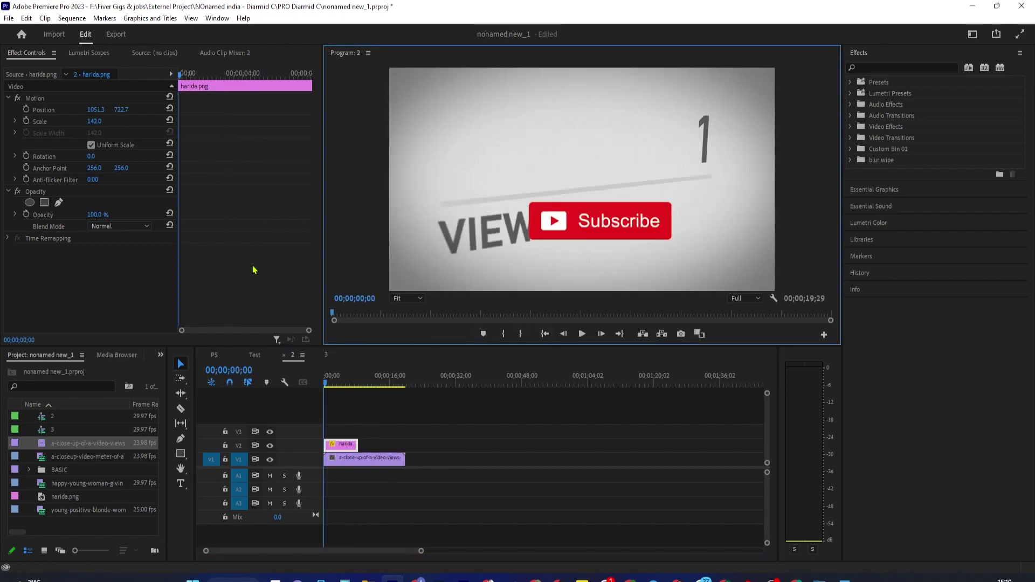
Place the Subscribe graphic outside the frame at Position -376.6, 521.2 and enable Position keyframing at the start of the clip
left_click(50, 110)
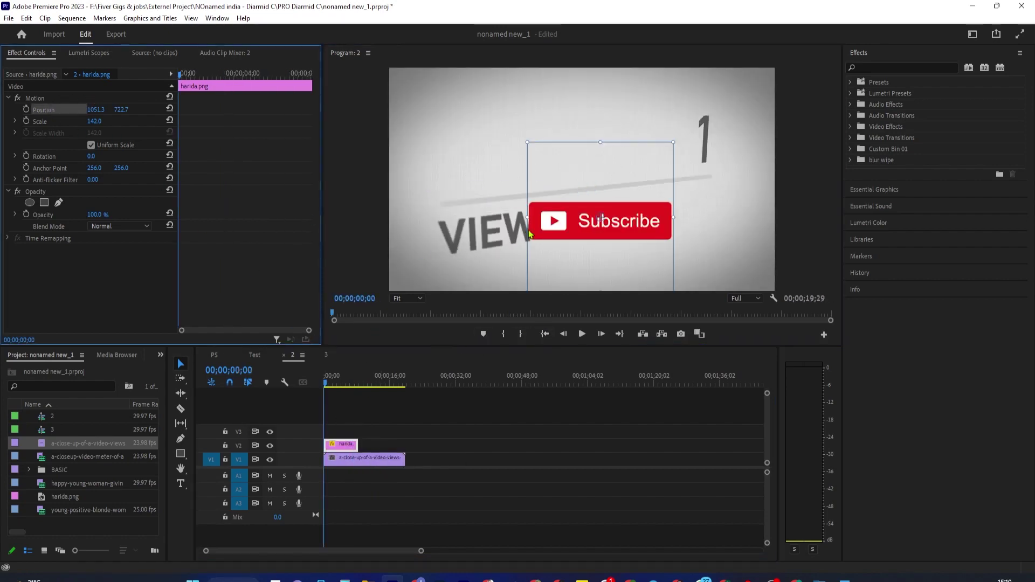
left_click_drag(576, 231, 571, 186)
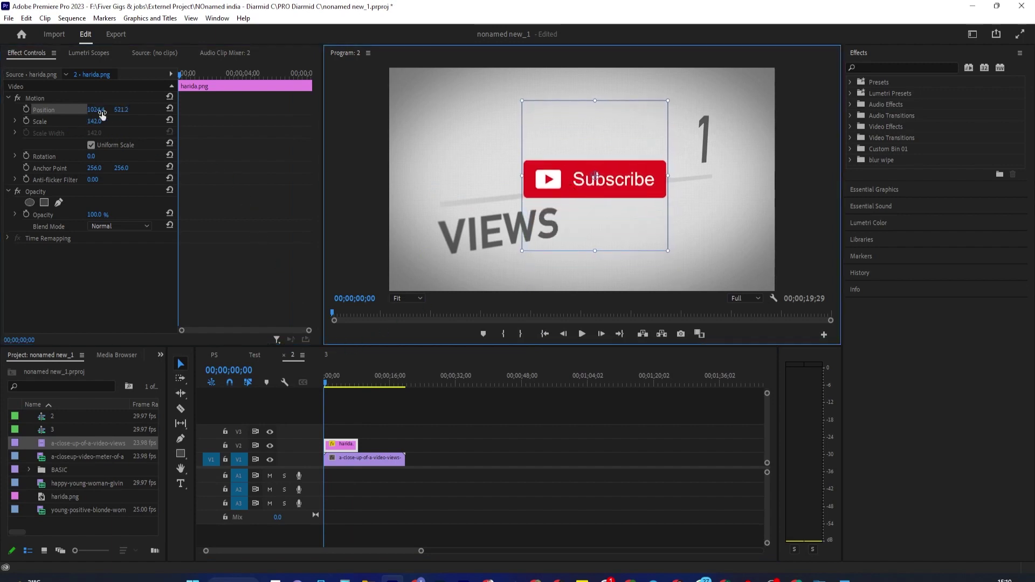
left_click_drag(101, 113, 4, 114)
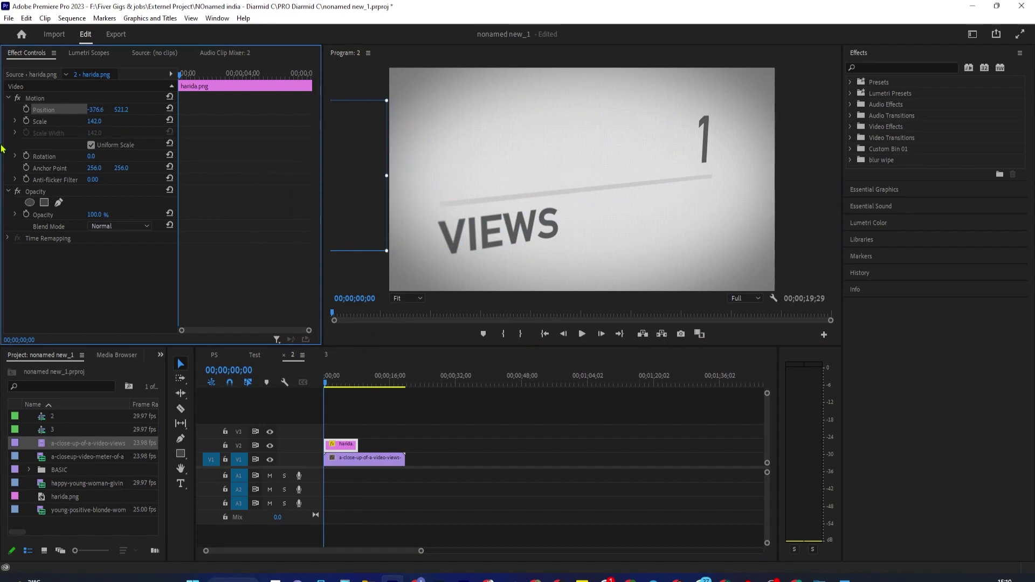
left_click(25, 110)
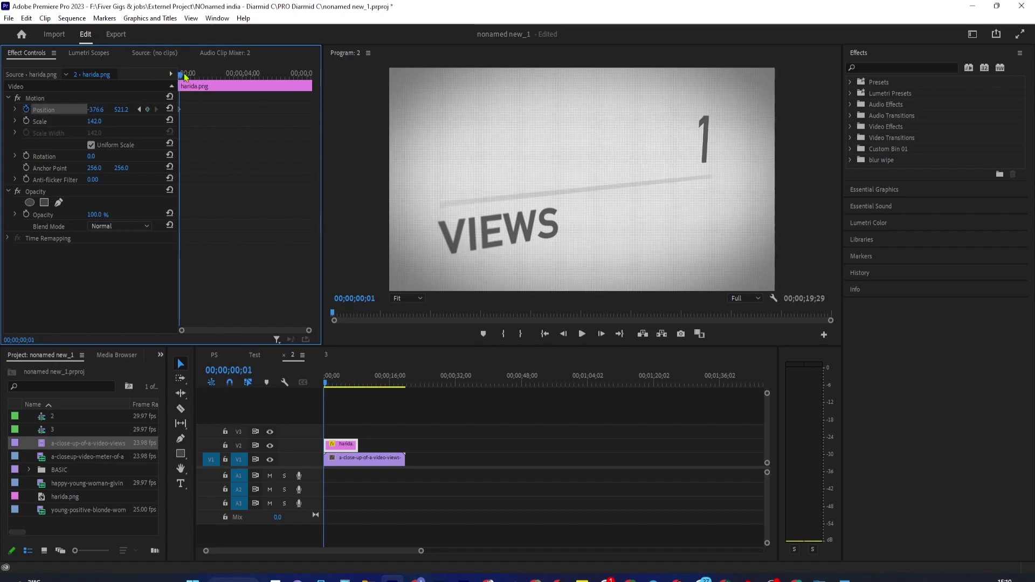
Add a second Position keyframe at 00;00;01;22 with horizontal position 915.4, and play the slide-in from the start
left_click_drag(185, 77, 210, 85)
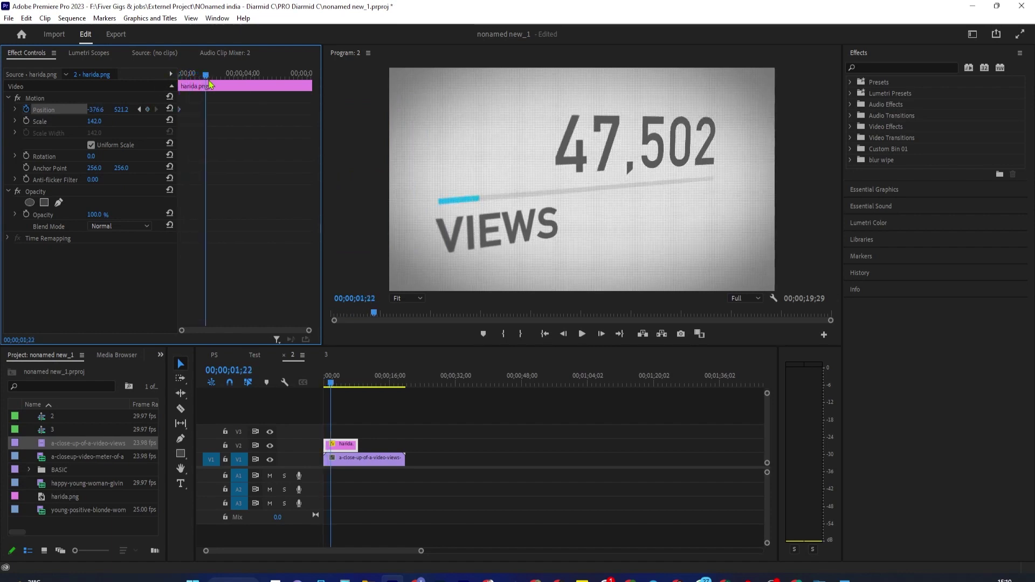
left_click_drag(98, 112, 273, 112)
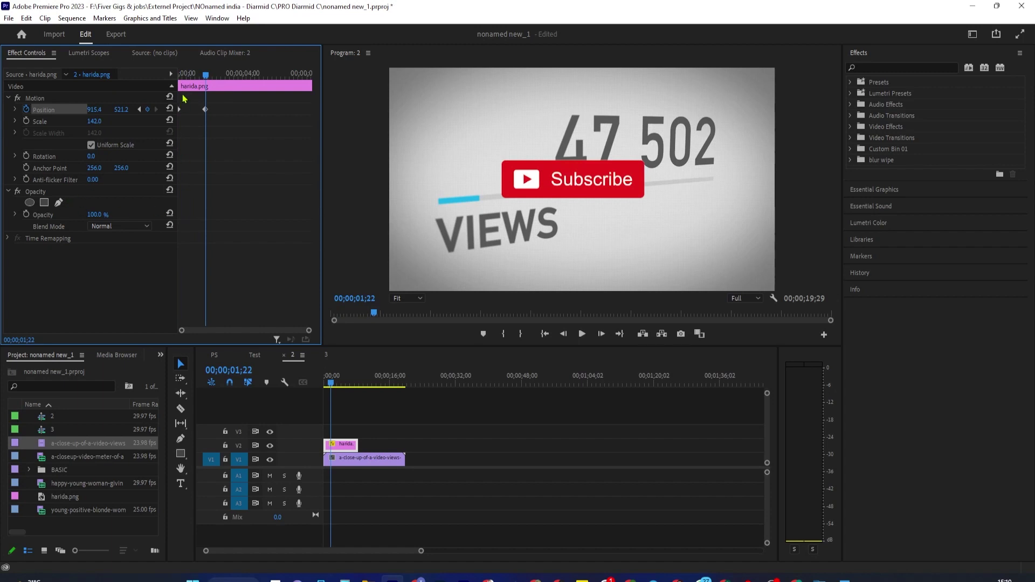
left_click_drag(208, 77, 141, 86)
key("space")
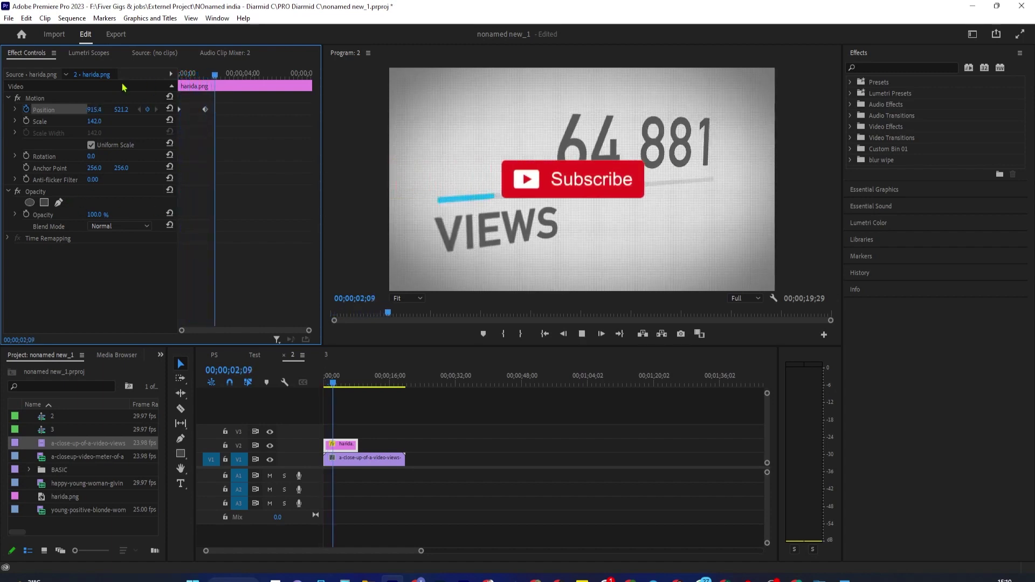
key("space")
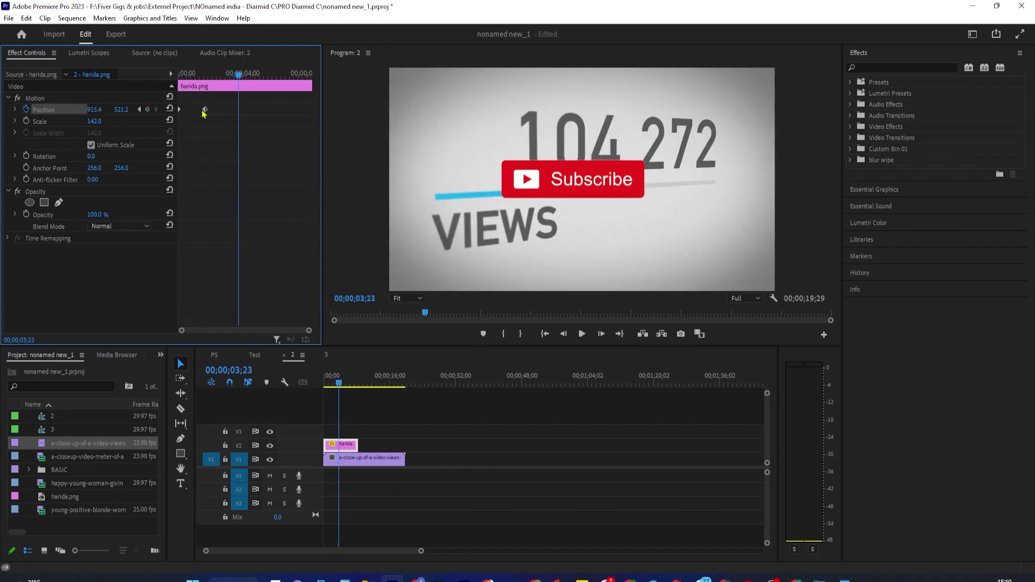
Replay the Subscribe graphic's slide-in and shift its second Position keyframe slightly earlier to speed up the movement
left_click_drag(244, 77, 182, 78)
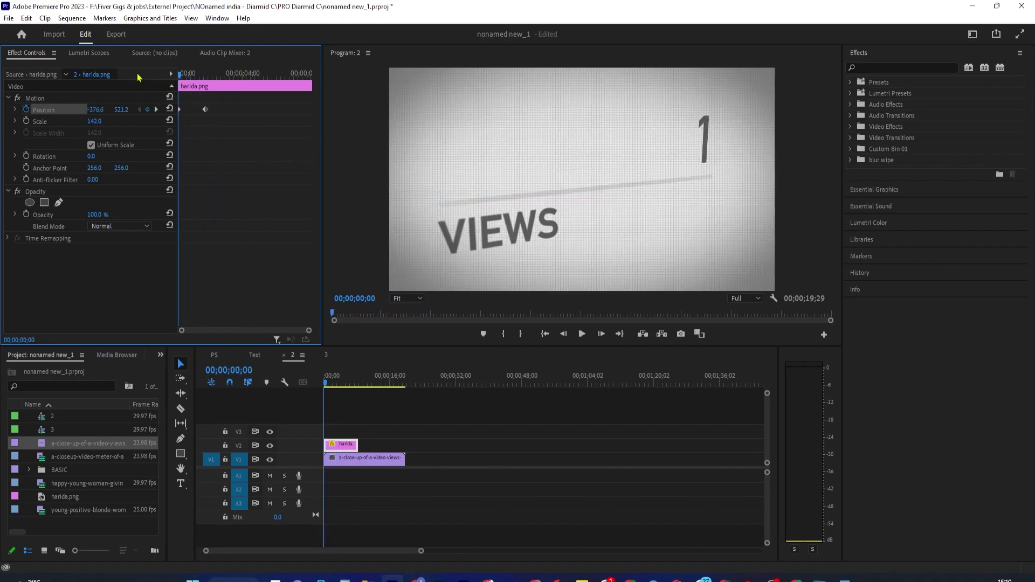
key("space")
key("space")
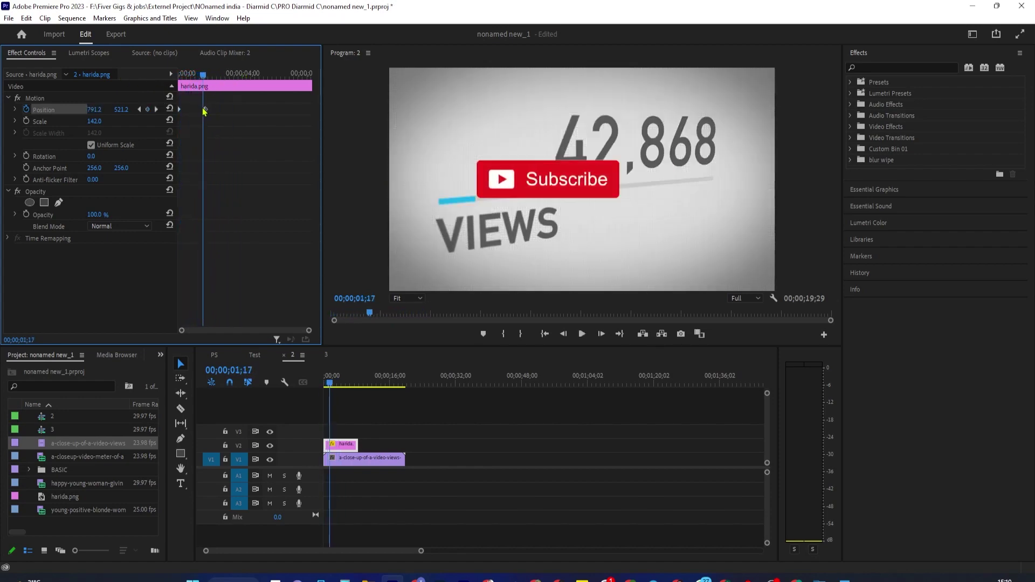
left_click_drag(205, 110, 198, 110)
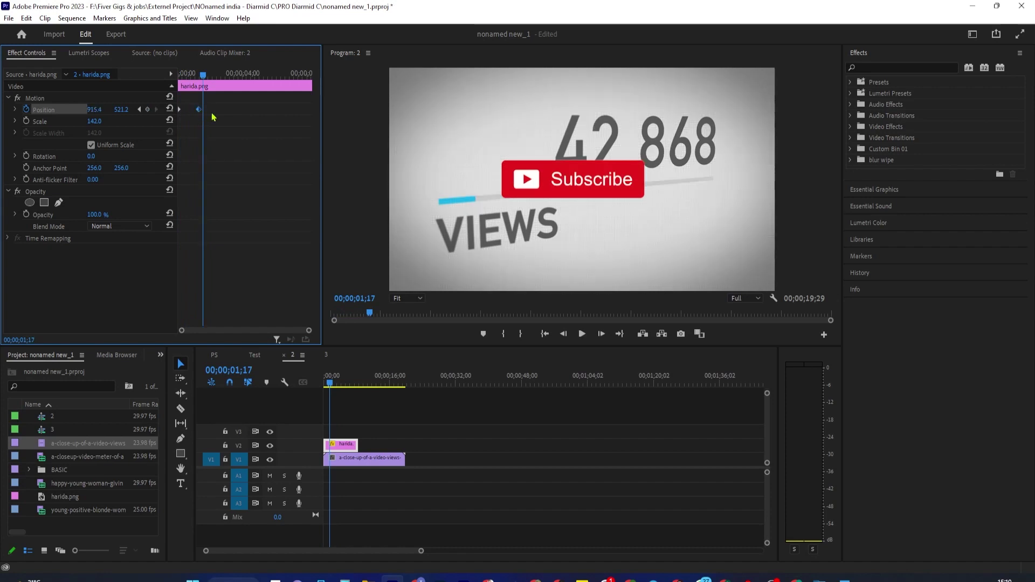
Apply Ease In temporal interpolation to the Subscribe graphic's Position keyframes and play the sequence from the start
right_click(198, 110)
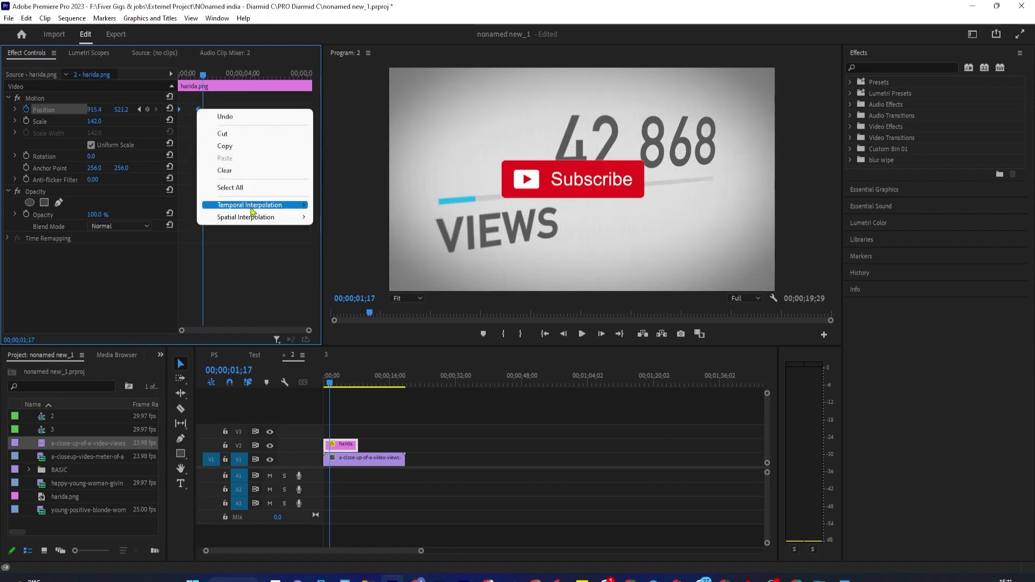
mouse_move(254, 221)
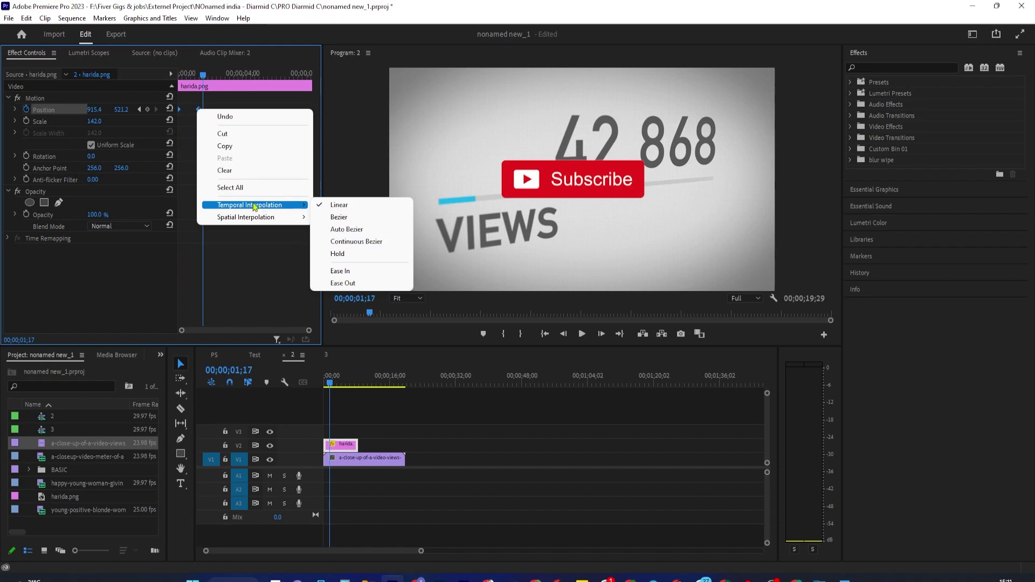
left_click(345, 272)
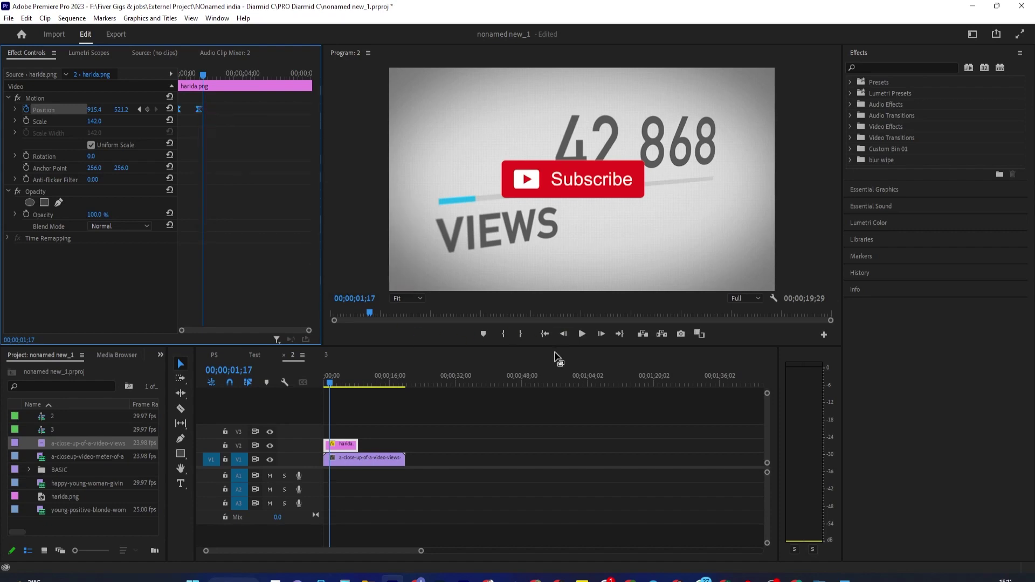
left_click(546, 335)
key("space")
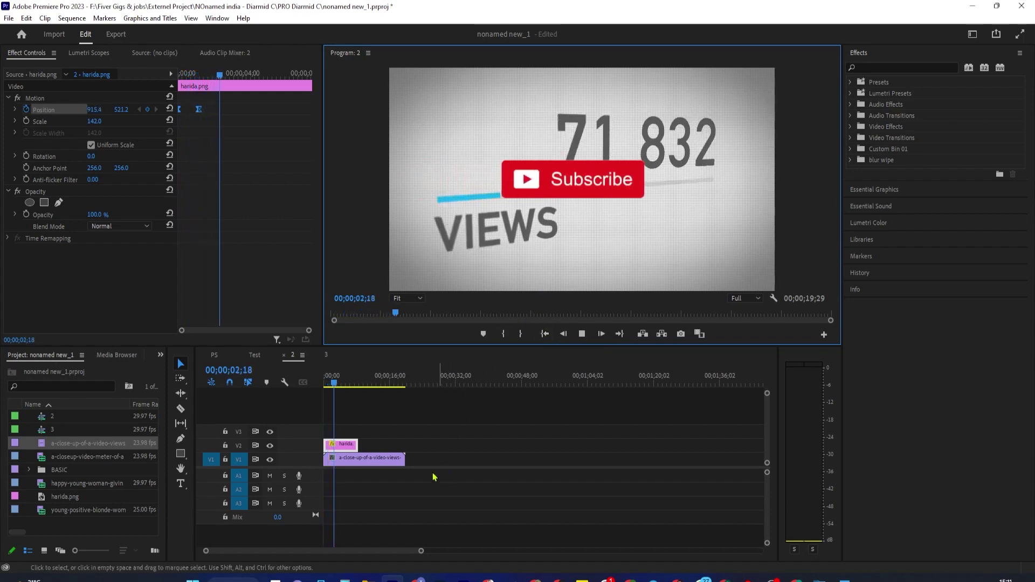
Open sequence 3 and place the playhead at 00;00;01;04 on the thumbs-up clip
left_click(331, 358)
left_click_drag(398, 382, 358, 387)
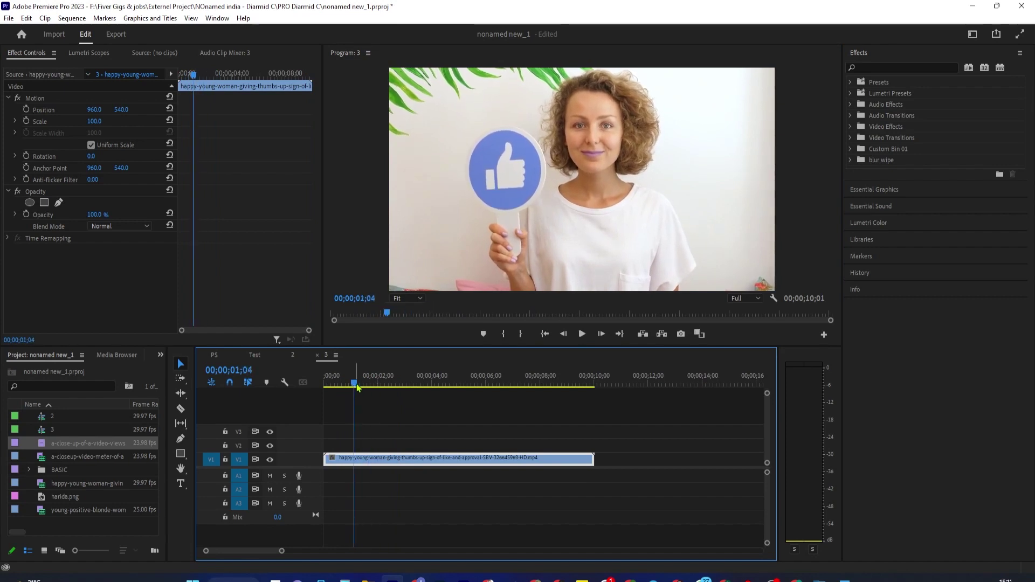
left_click(415, 578)
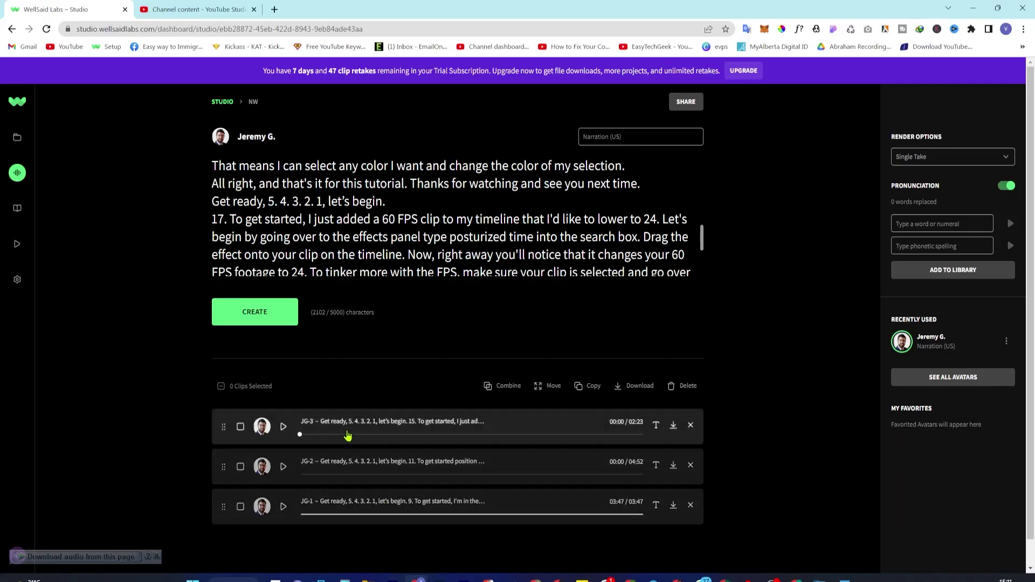
left_click(298, 480)
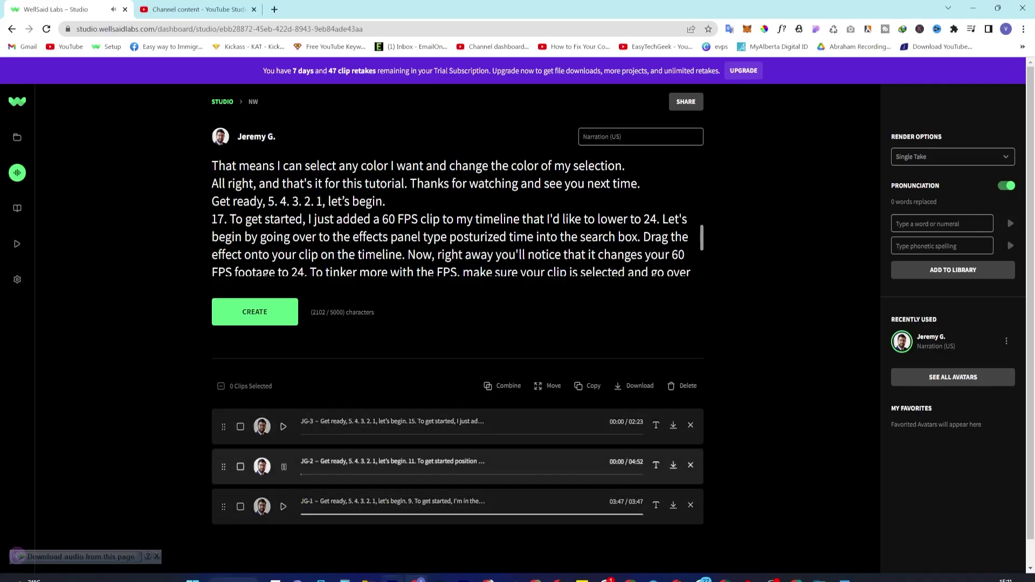
left_click(392, 580)
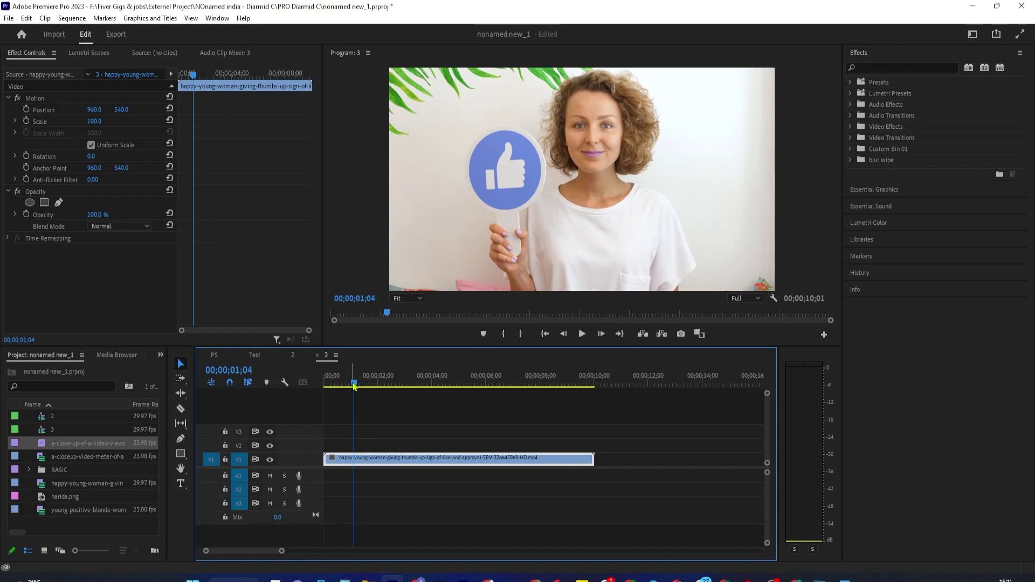
At 00;00;01;14, add a text layer reading "SUBSCRIBE US NOW!" below the thumbs-up sign, over the woman's shirt
left_click_drag(354, 386, 371, 392)
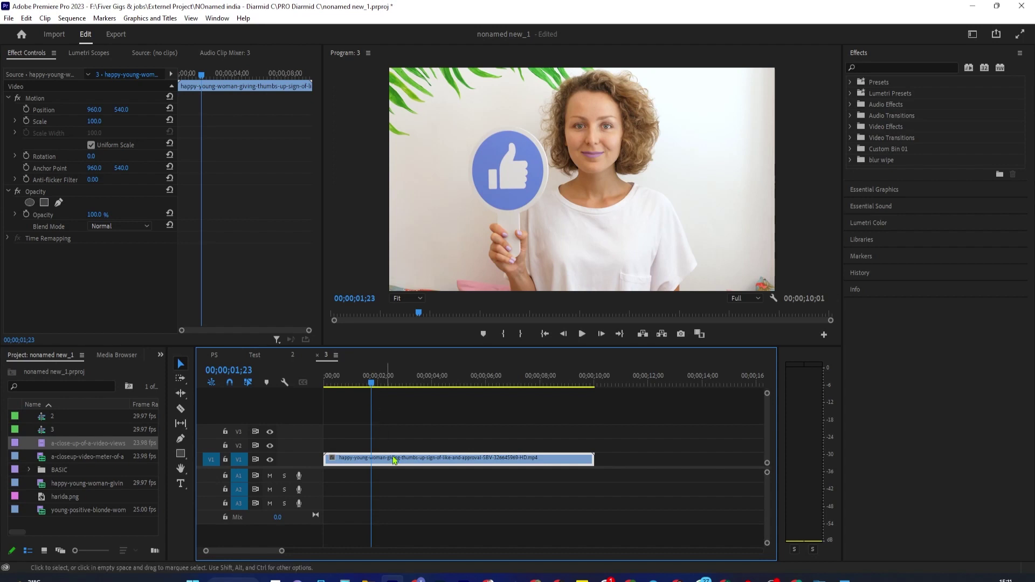
left_click_drag(370, 383, 346, 387)
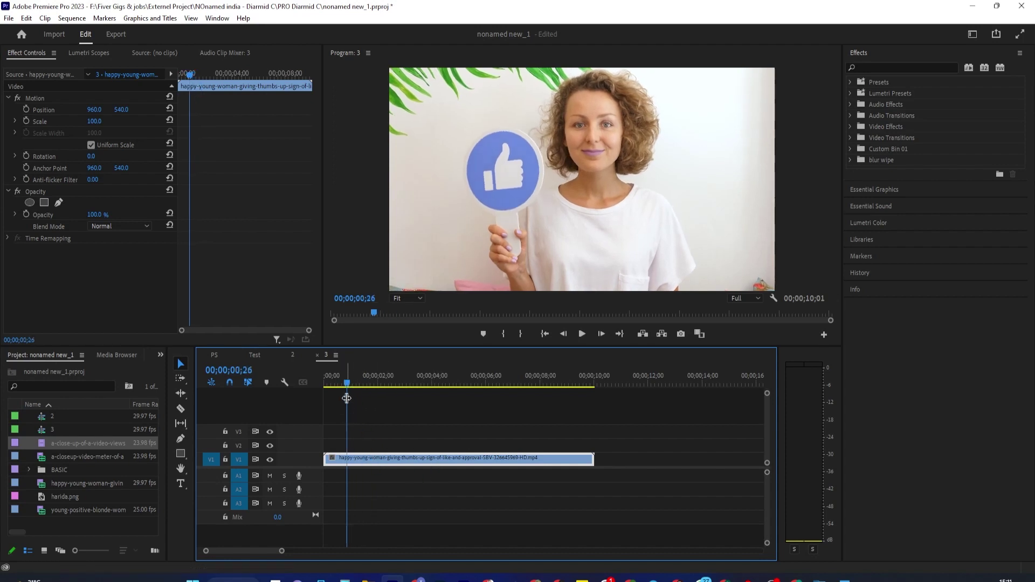
left_click_drag(347, 388, 365, 390)
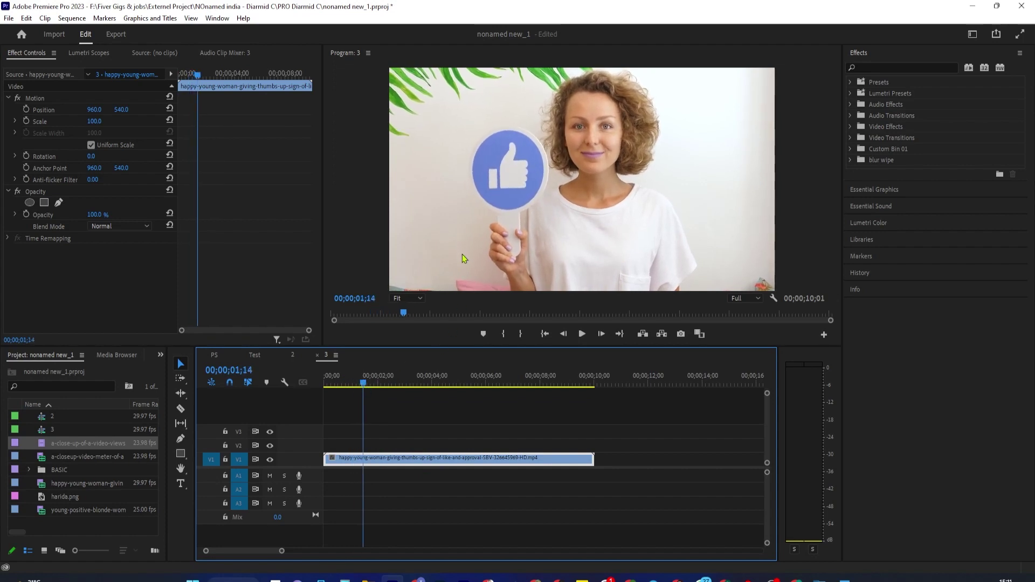
left_click(481, 242)
type("SUBSCRIB")
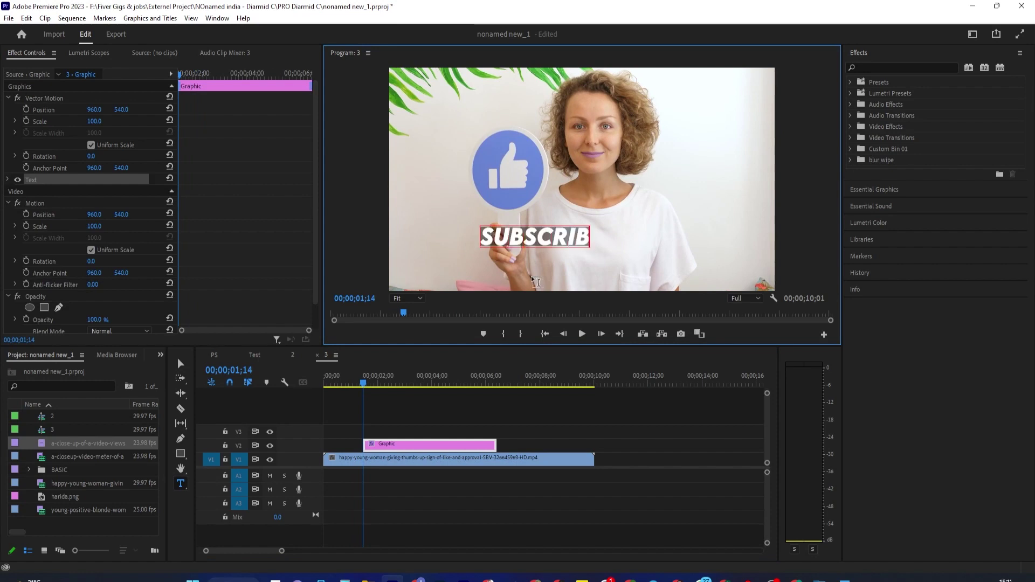
type("E US")
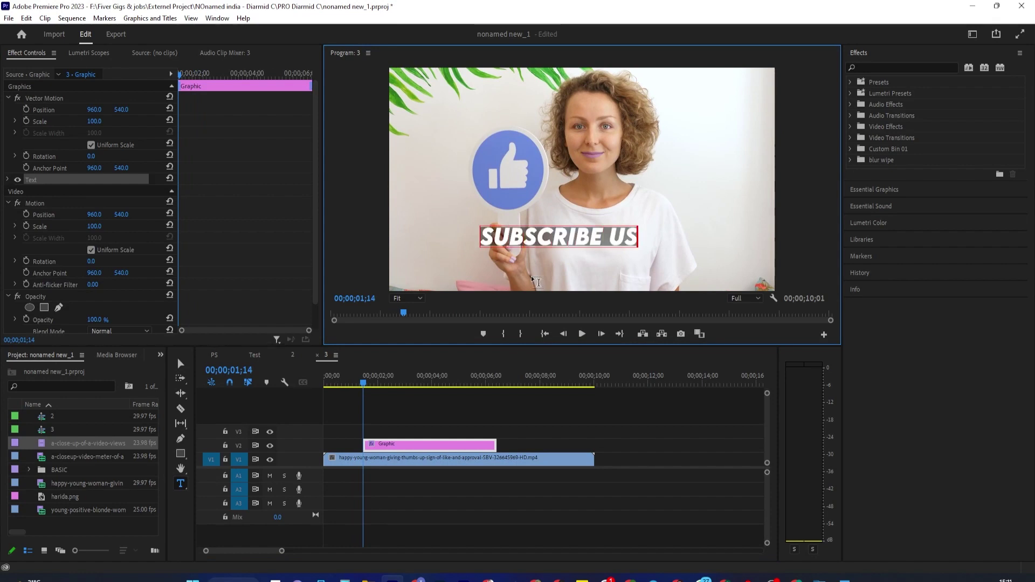
type(" NOW!")
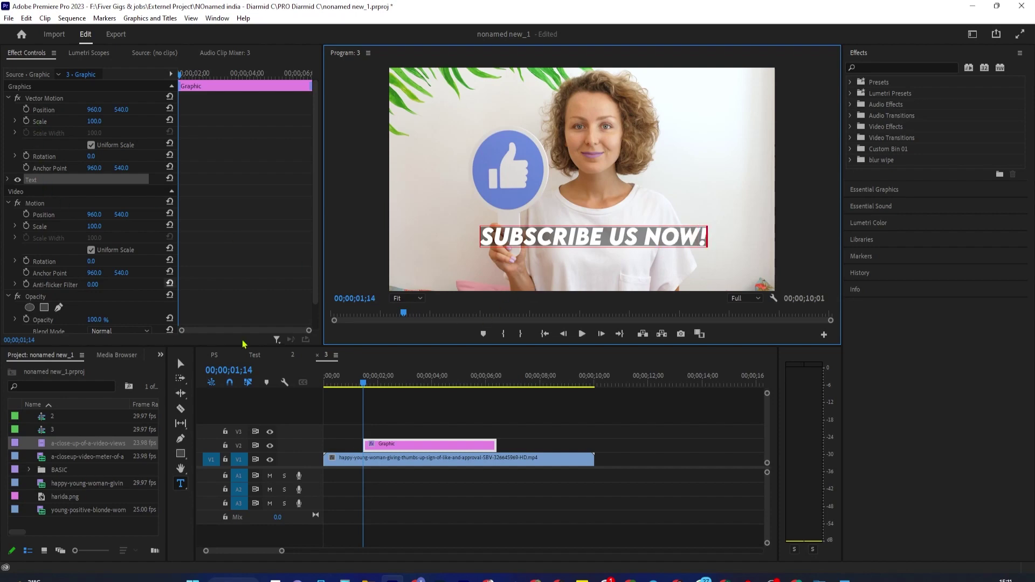
Extend the end of the "SUBSCRIBE US NOW!" text clip slightly and move the text a little lower in the frame
left_click(387, 445)
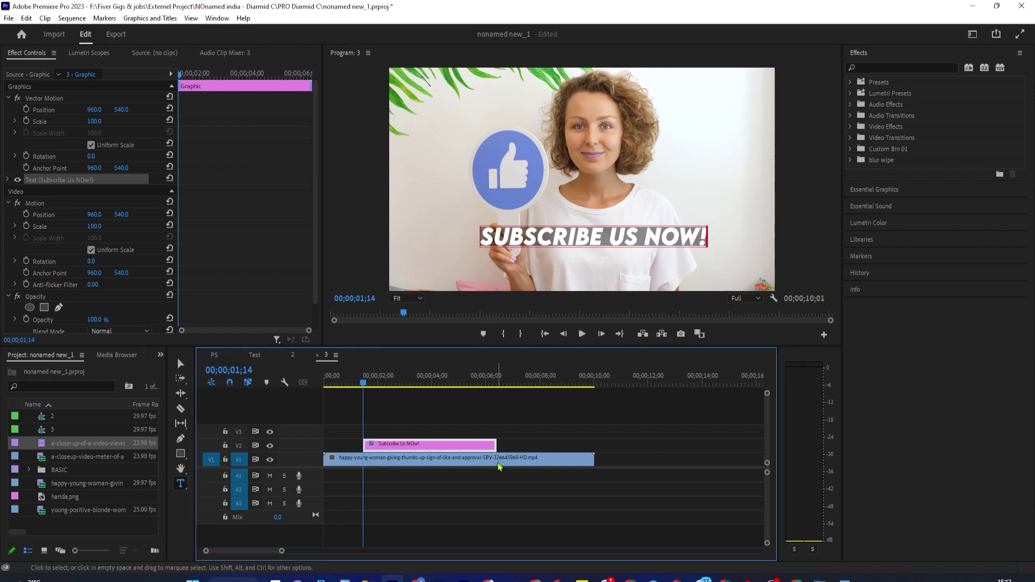
left_click_drag(496, 444, 506, 445)
key("v")
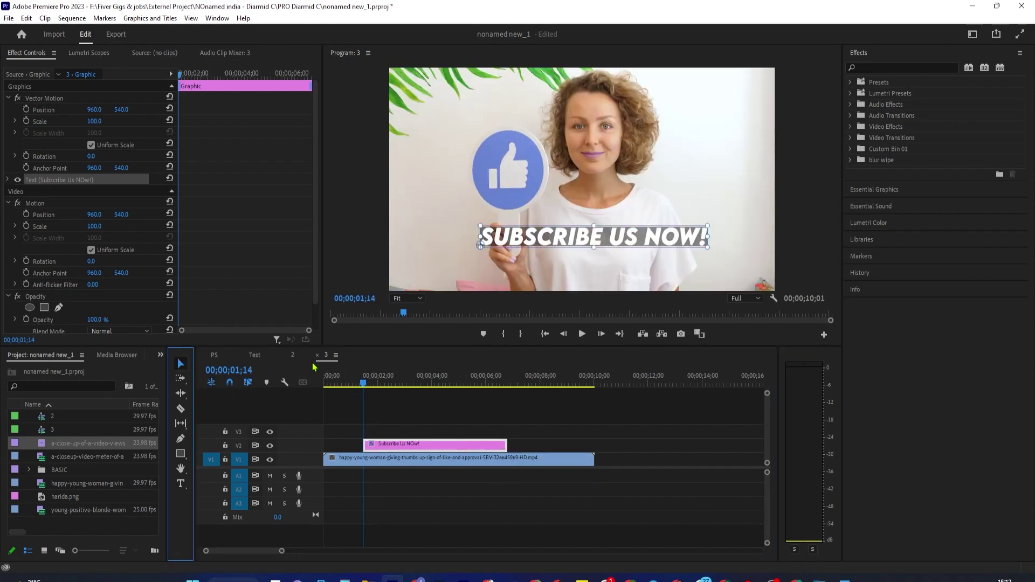
left_click_drag(557, 244, 558, 253)
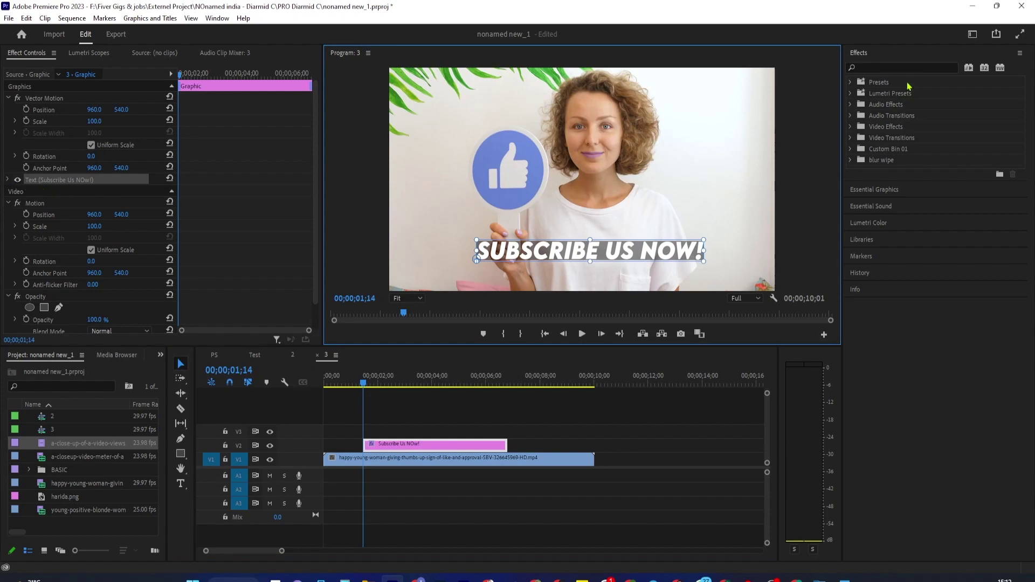
Find Film Dissolve by searching the effects for "diss", apply it to the start of the text clip, and preview the fade-in
left_click(908, 66)
type("diss")
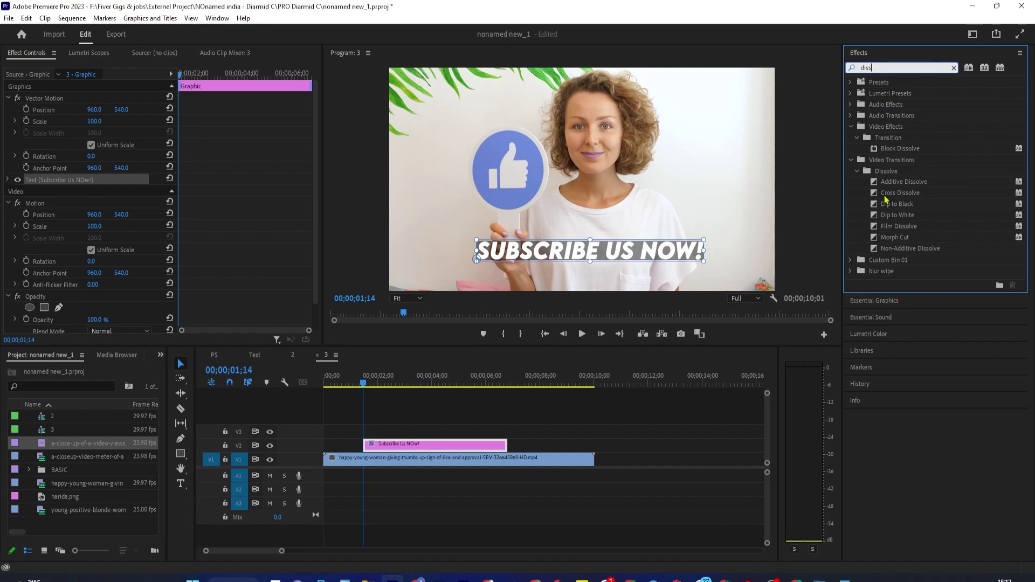
left_click(898, 228)
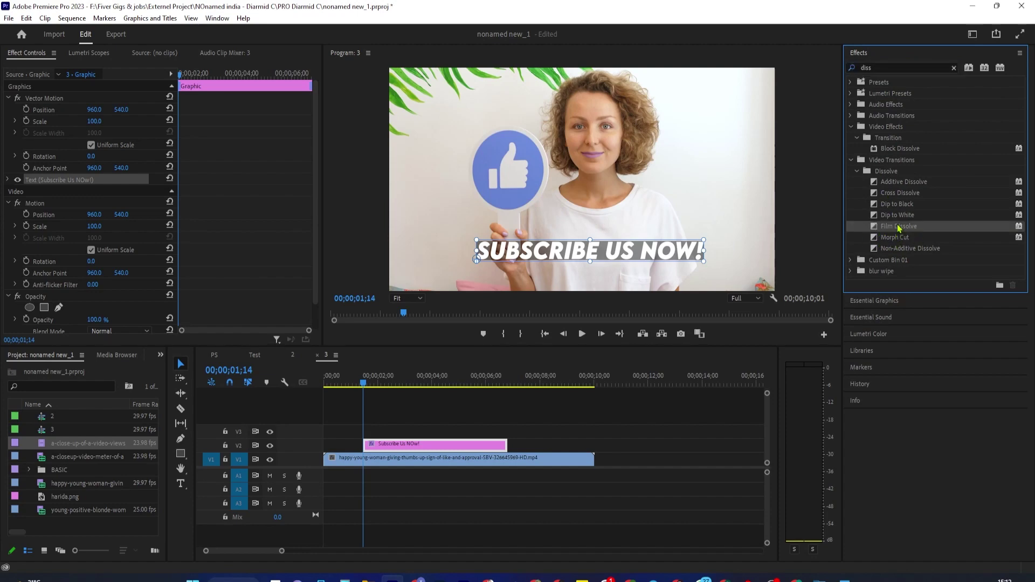
left_click_drag(404, 393, 370, 446)
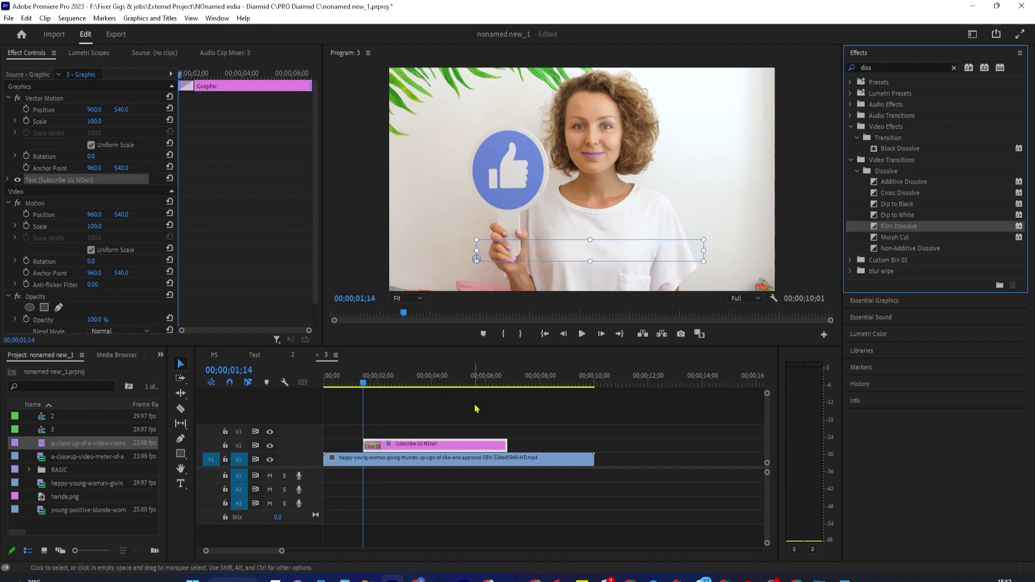
key("space")
key("space")
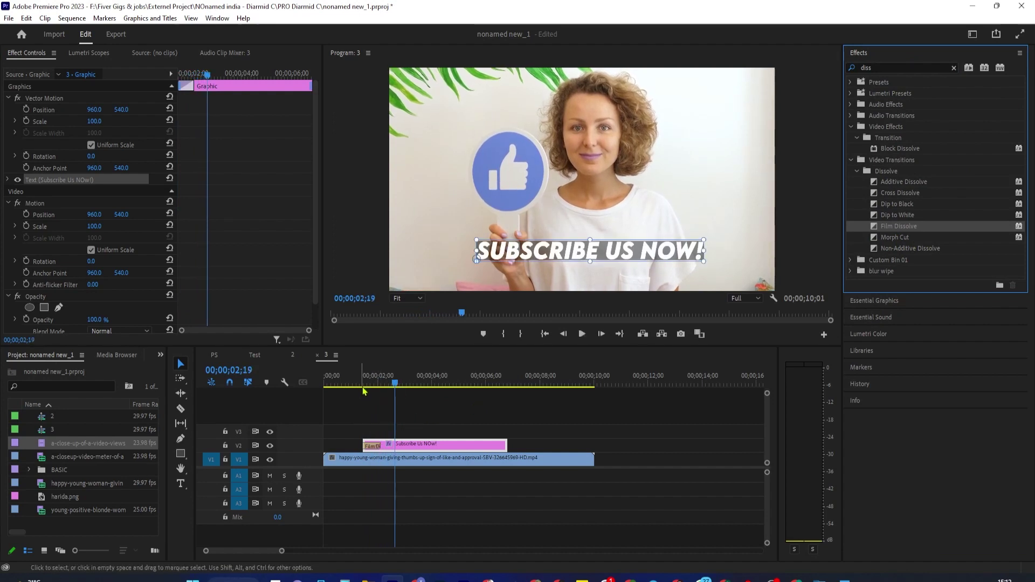
Replay the fade-in of the "SUBSCRIBE US NOW!" text from the start of its clip
left_click(361, 384)
key("space")
left_click(403, 443)
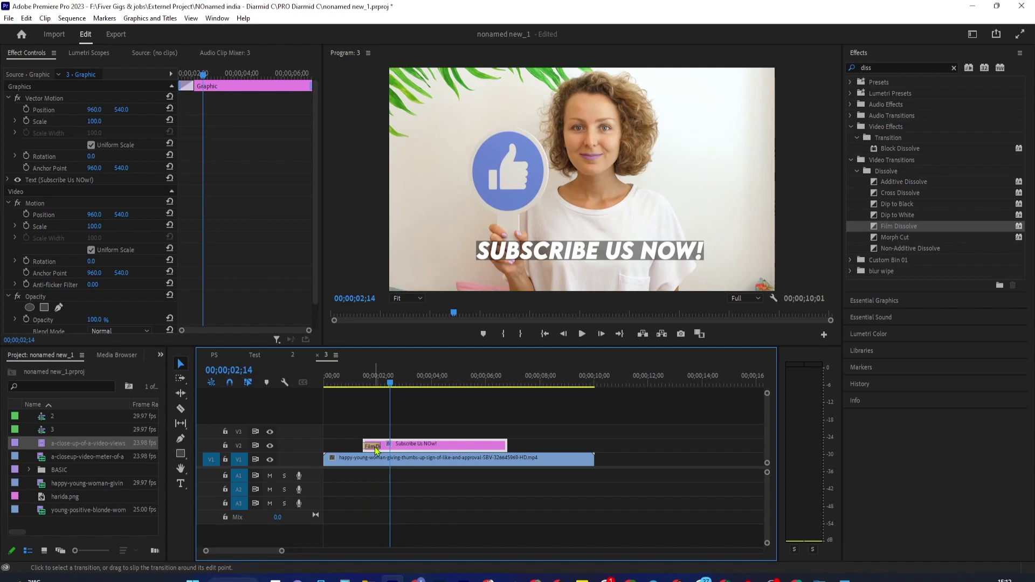
Lengthen the Film Dissolve at the start of the text clip to about 00;00;04;02 and preview the slower fade-in
left_click(374, 448)
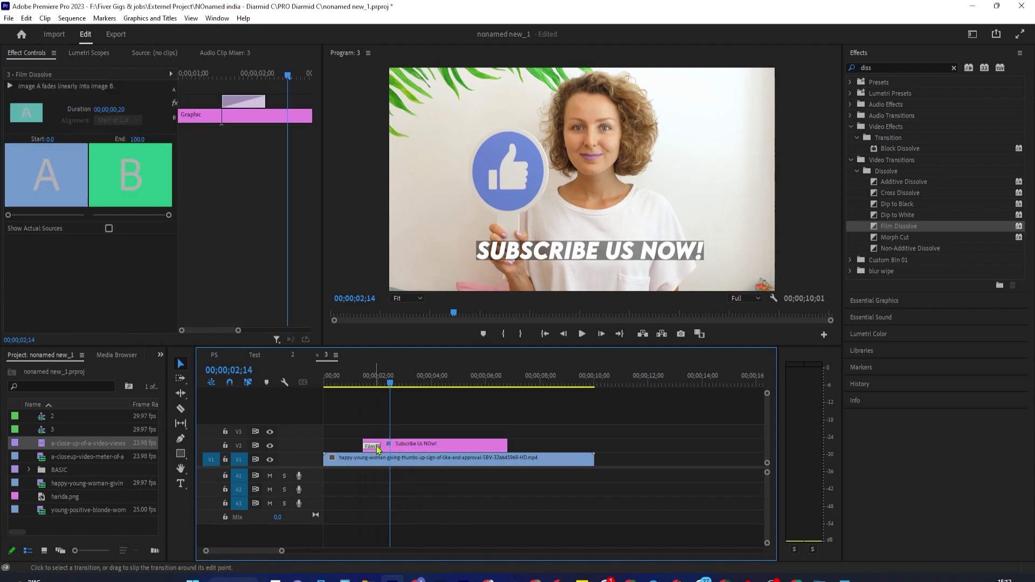
left_click_drag(376, 447, 407, 449)
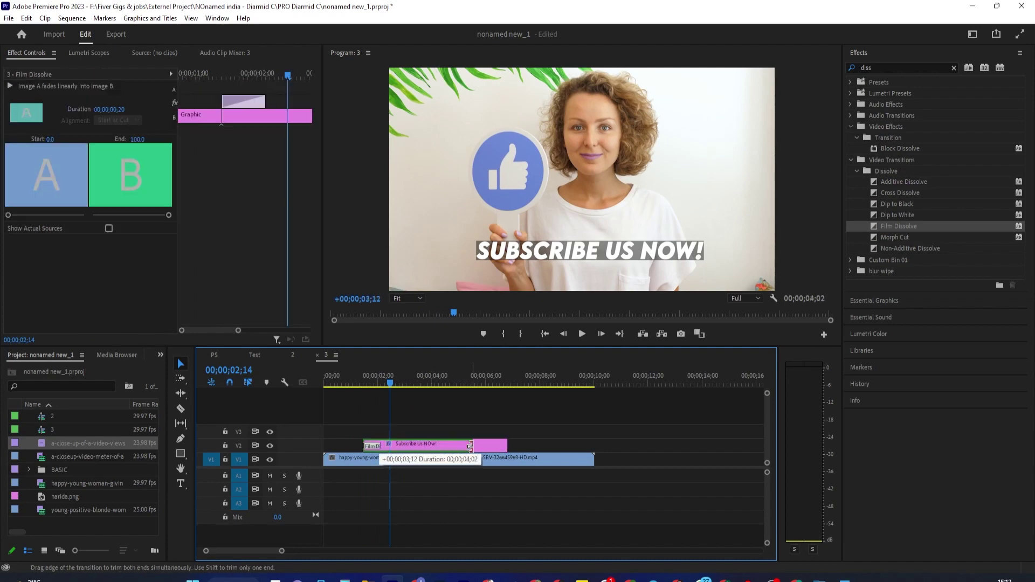
left_click_drag(470, 447, 471, 447)
left_click_drag(378, 375, 364, 378)
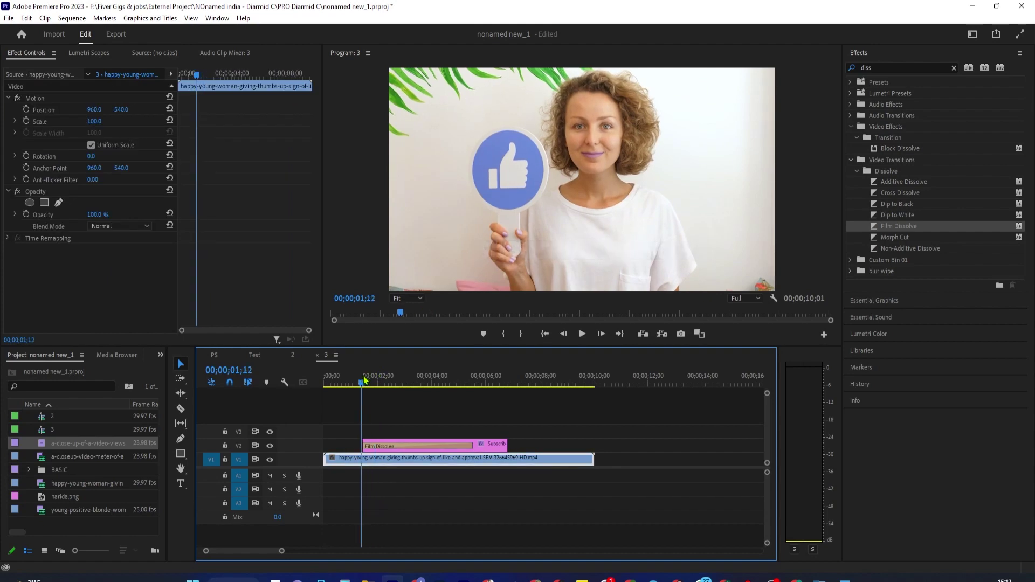
key("space")
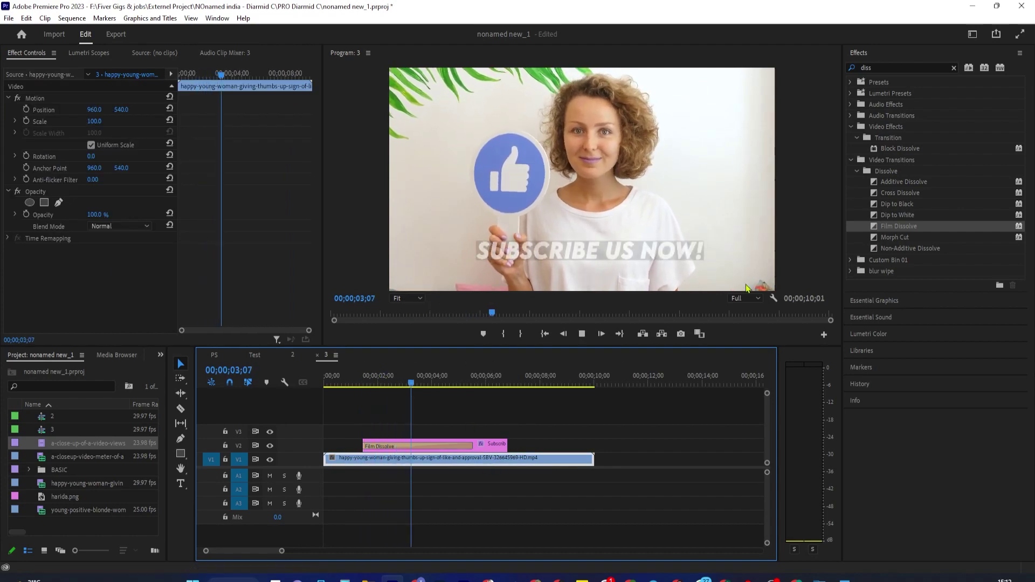
key("space")
Extend the end of the text clip to about the 8-second mark and apply Film Dissolve to its end
left_click_drag(507, 444, 537, 444)
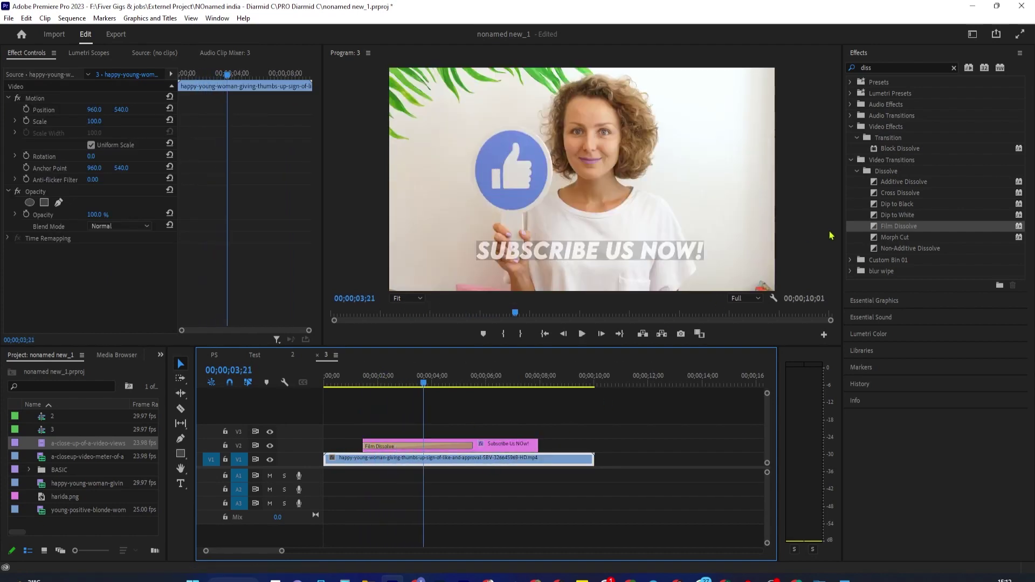
left_click_drag(884, 229, 532, 450)
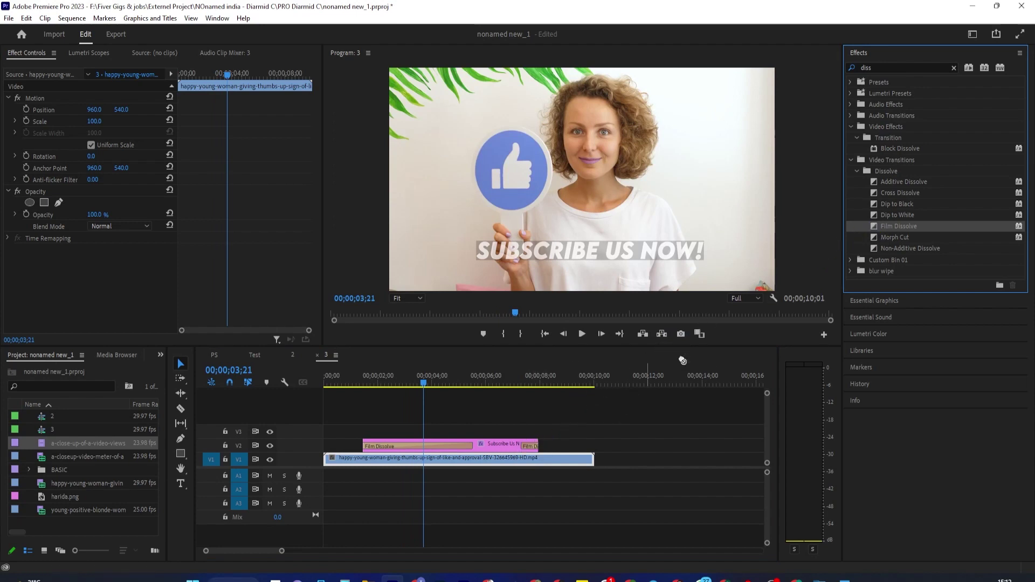
left_click(523, 442)
Undo the end dissolve, the clip extension and the dissolve lengthening, and delete the Film Dissolve at the start of the text clip
key("ctrl+z")
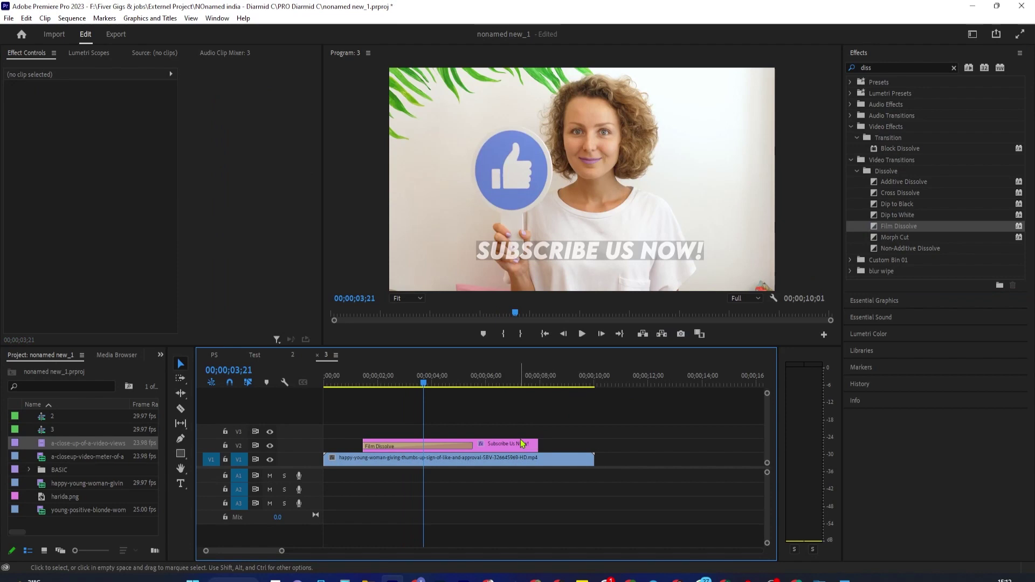
key("ctrl+z")
key("ctrl+z")
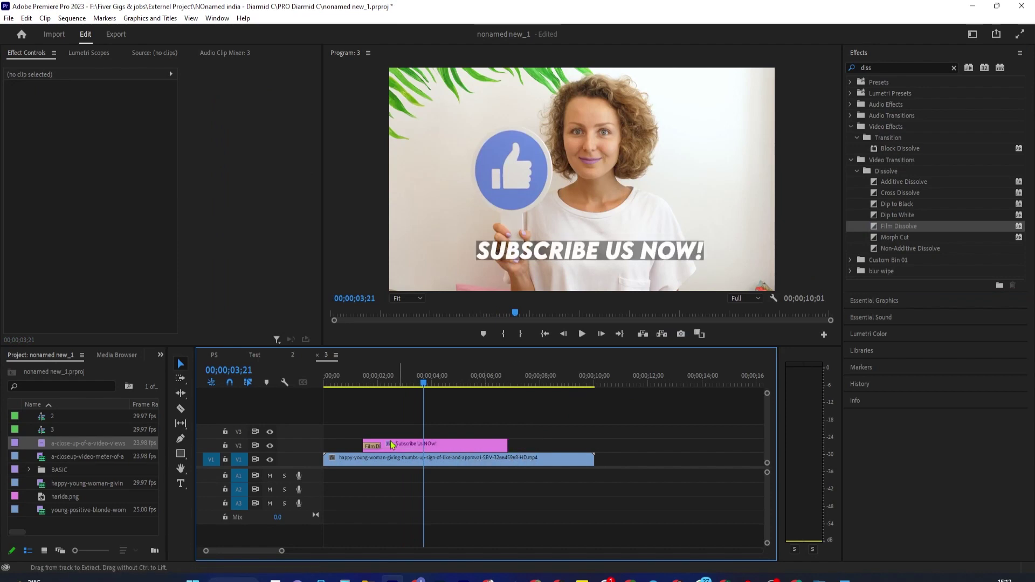
left_click(372, 446)
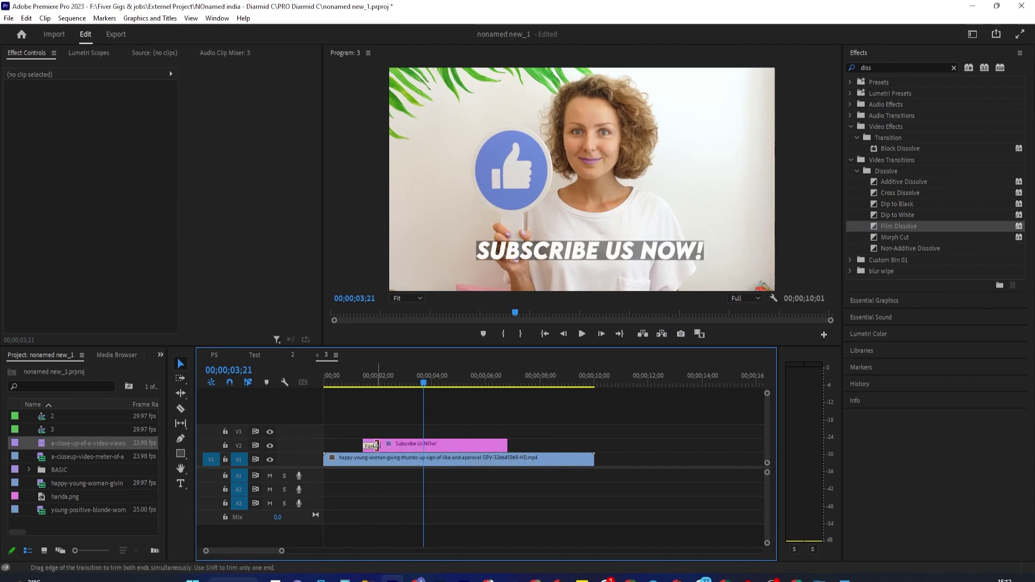
key("Delete")
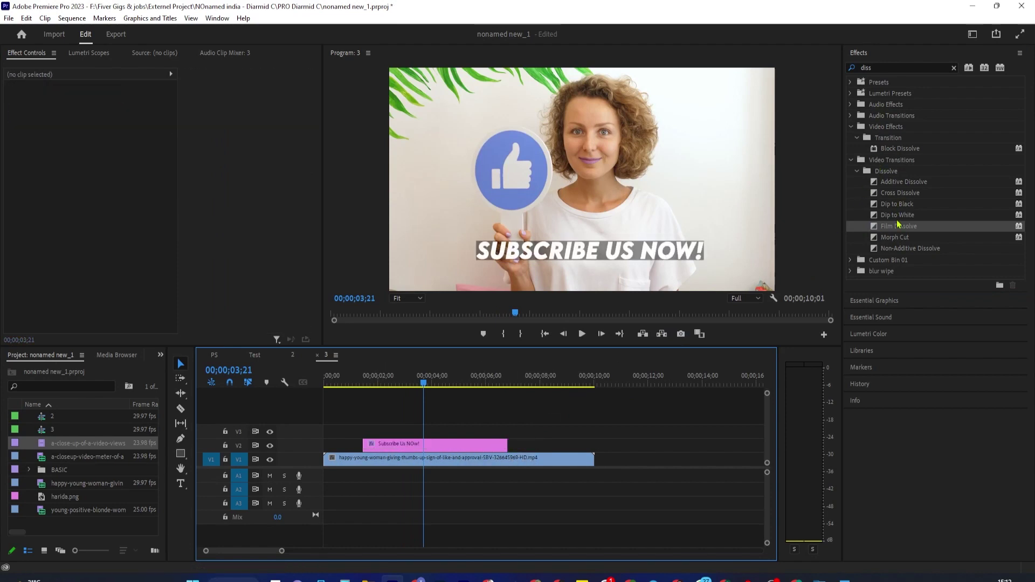
Set Film Dissolve as the default transition and apply it to both ends of the text clip
right_click(896, 226)
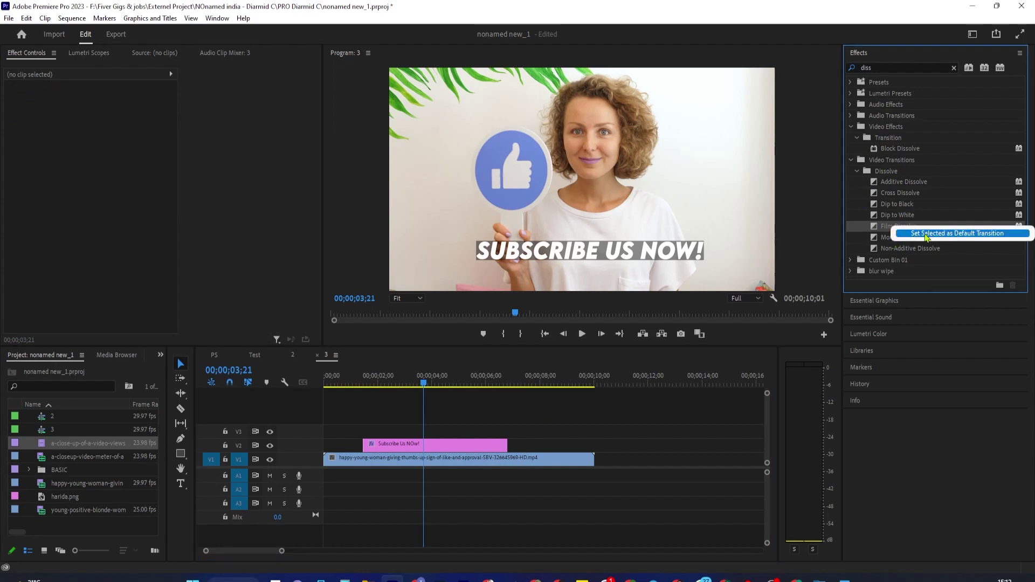
left_click(939, 234)
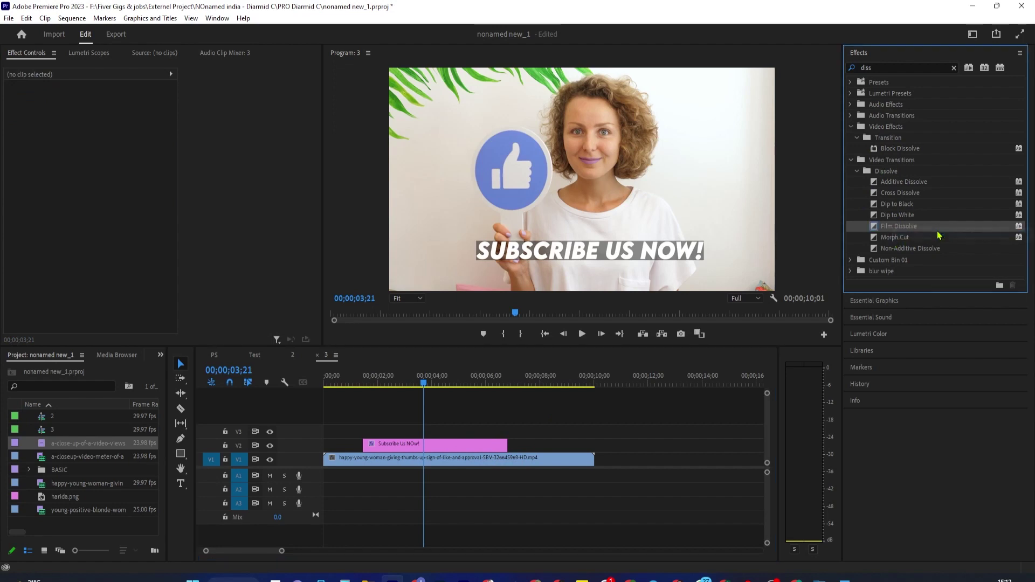
left_click(481, 446)
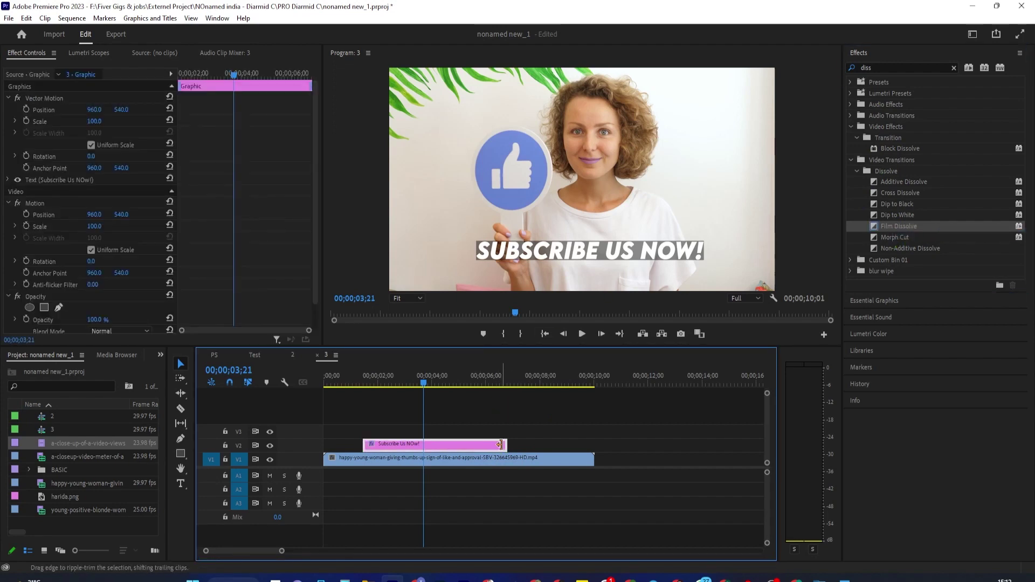
key("shift+d")
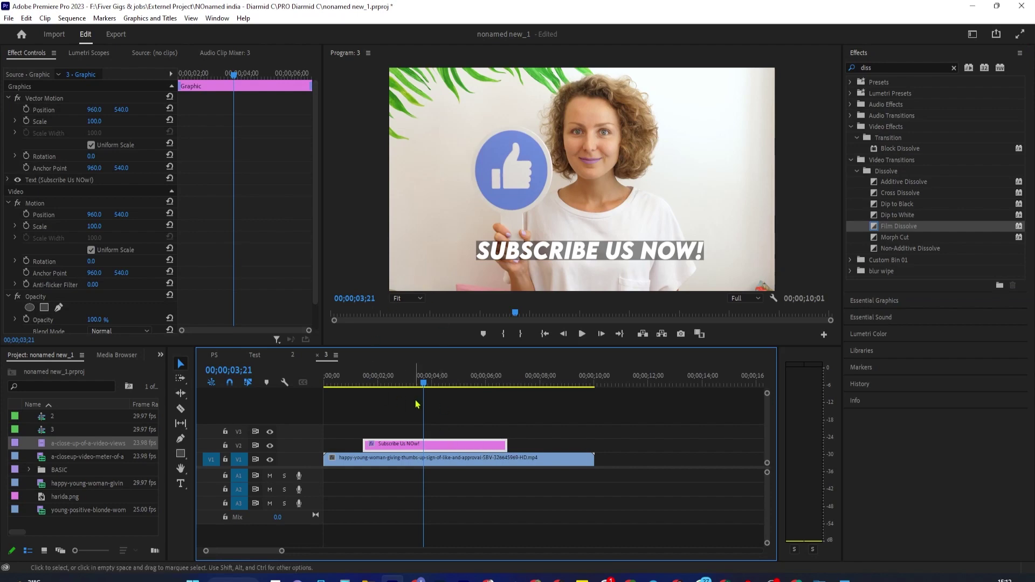
Play back the text's fade-in and fade-out, replaying from the start of the text clip
left_click(357, 383)
key("space")
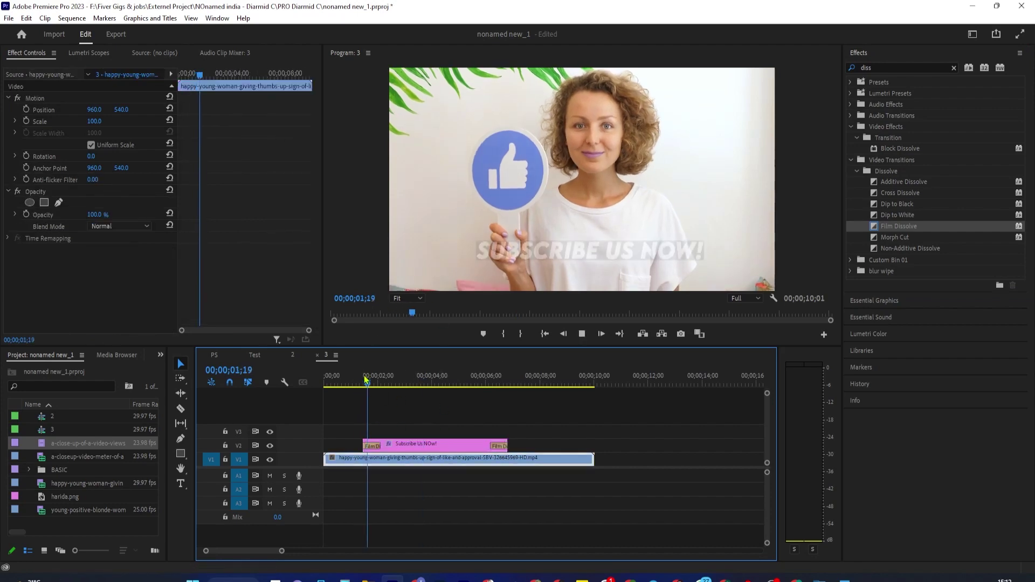
left_click(485, 380)
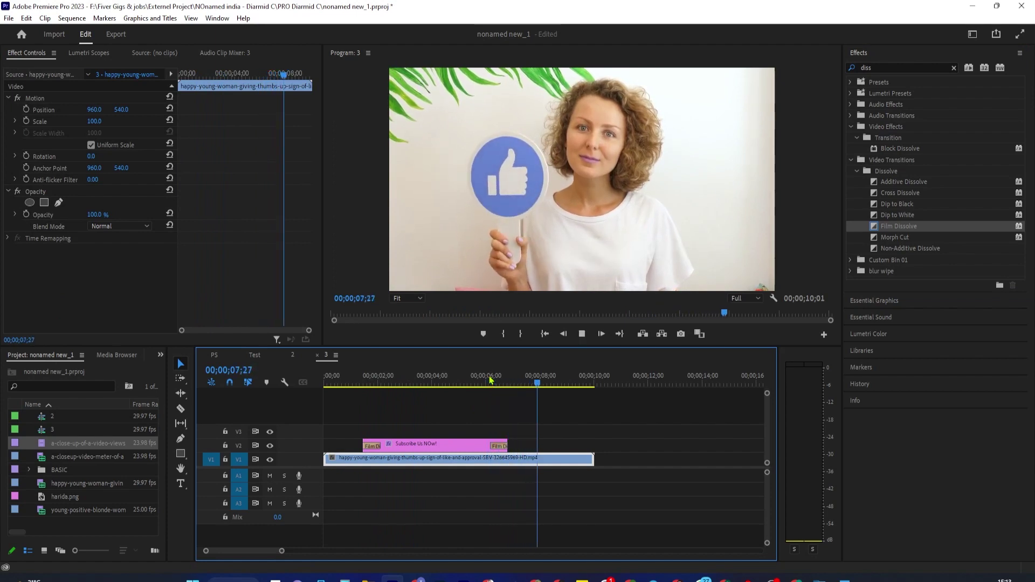
left_click(363, 380)
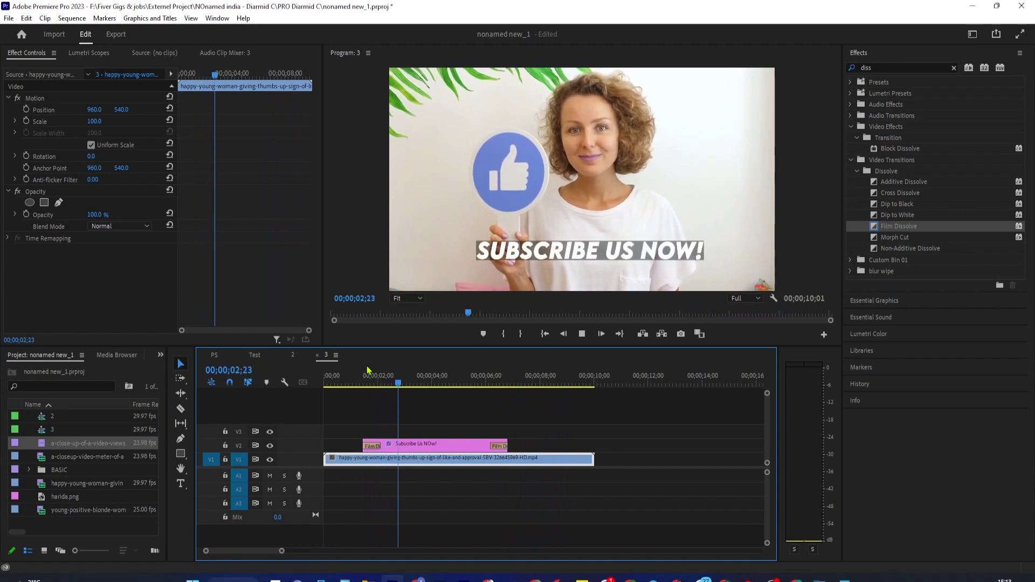
key("space")
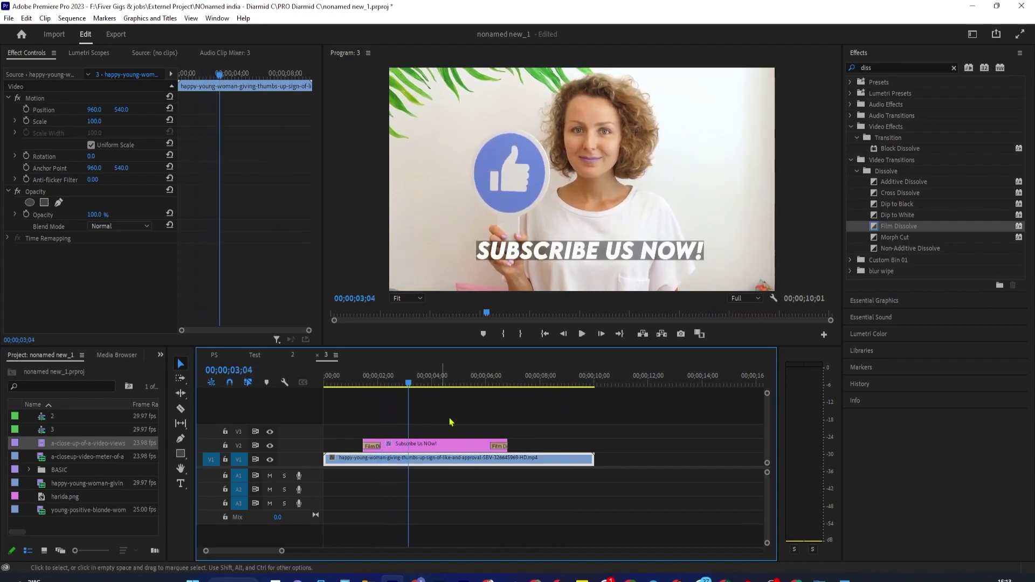
Place the playhead at 00;00;05;28 and remove the Film Dissolve from the end of the text clip
left_click(483, 376)
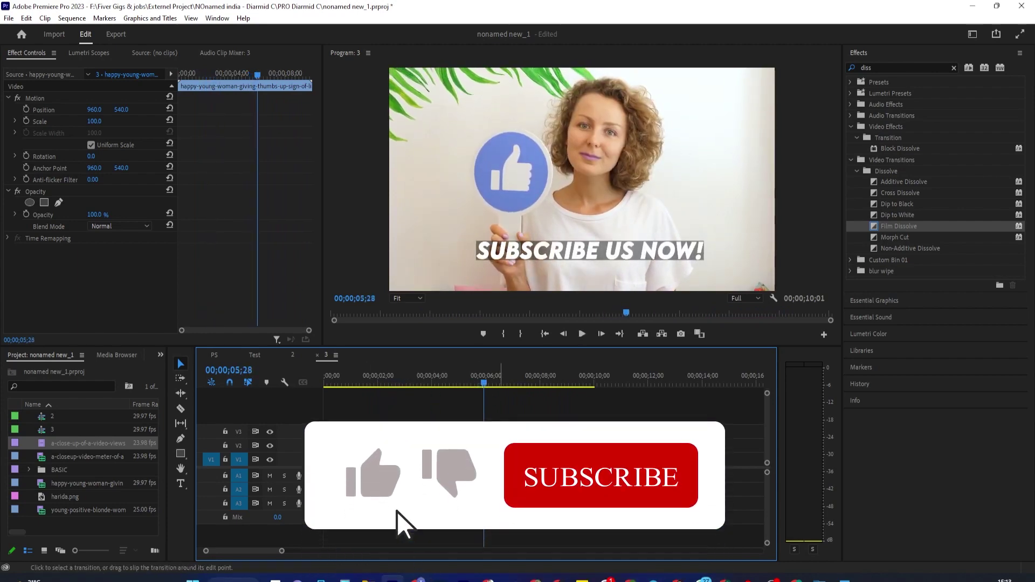
left_click(501, 445)
key("Delete")
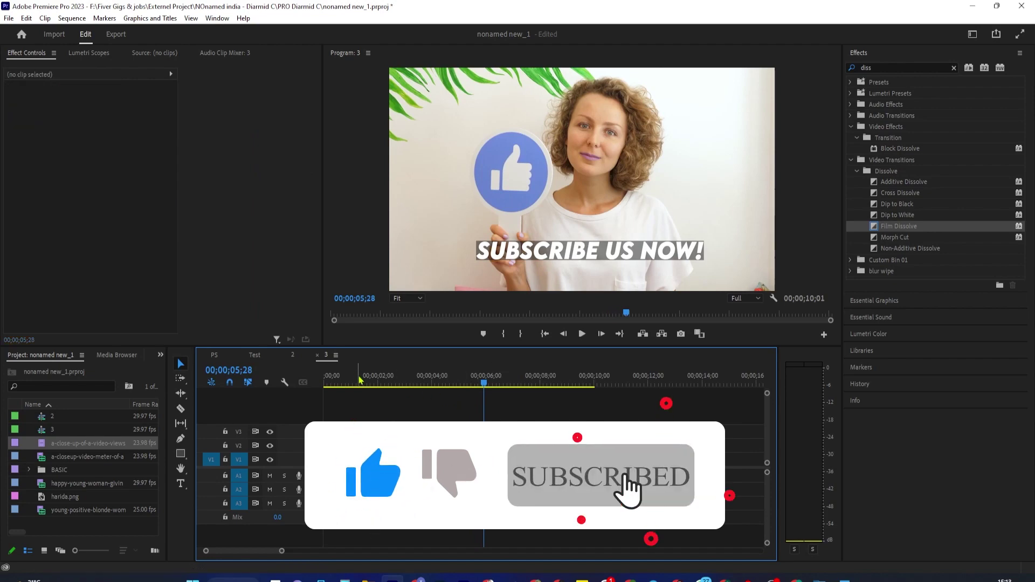